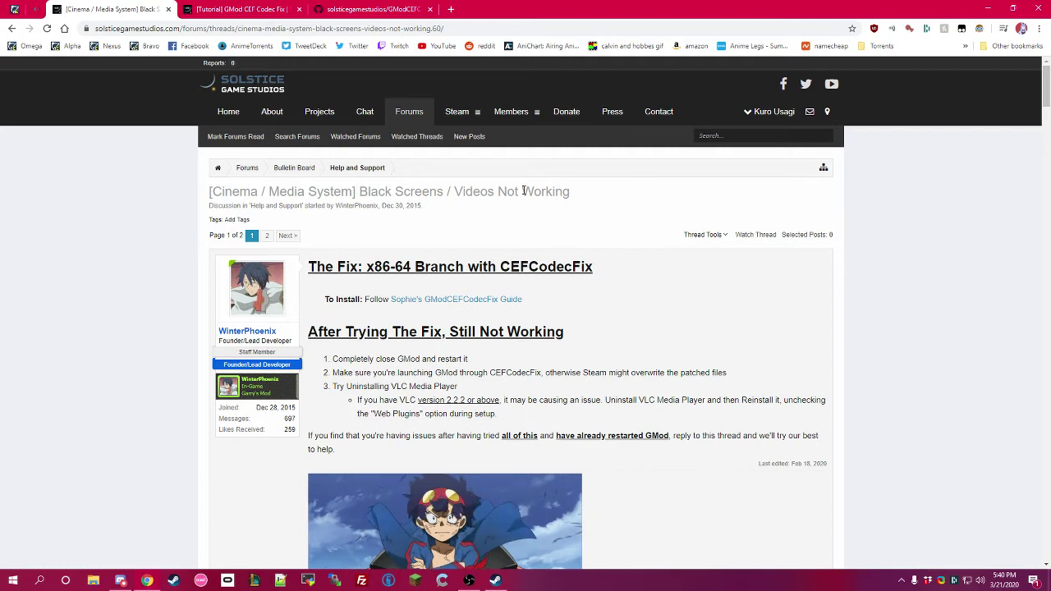
- Read the Black Screens thread, highlighting its title and 'The Fix: x86-64 Branch' heading
scroll(619, 317, "down", 2)
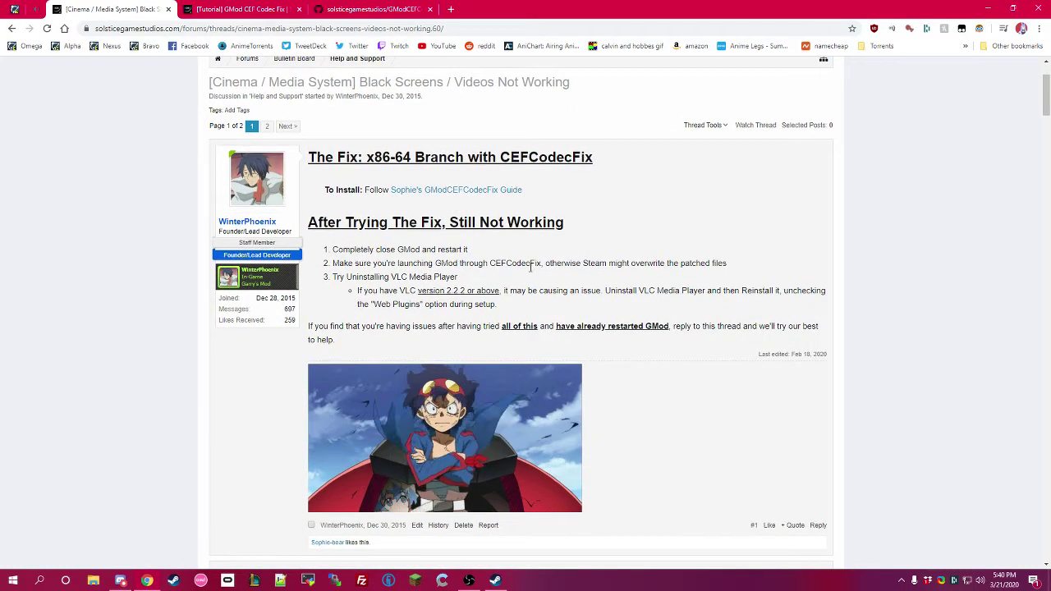
scroll(345, 264, "up", 2)
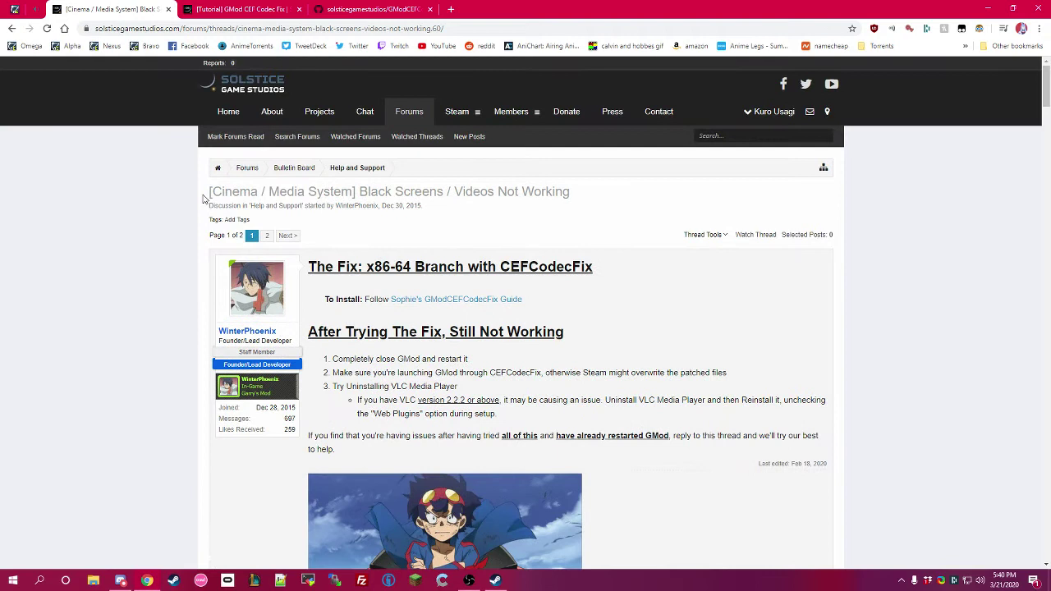
left_click_drag(206, 195, 573, 203)
left_click(528, 194)
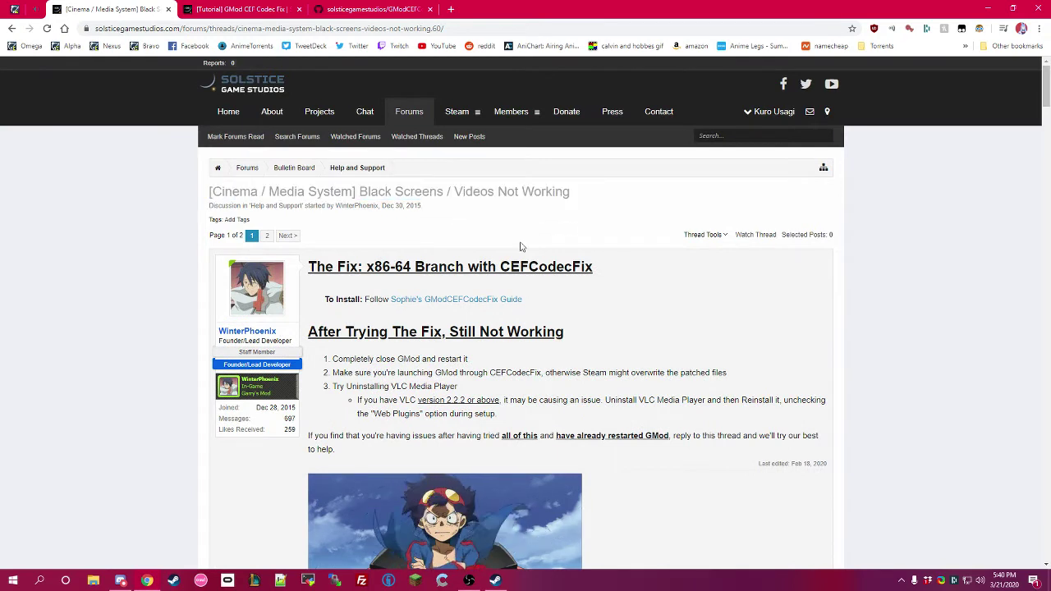
left_click_drag(596, 274, 309, 271)
left_click(385, 289)
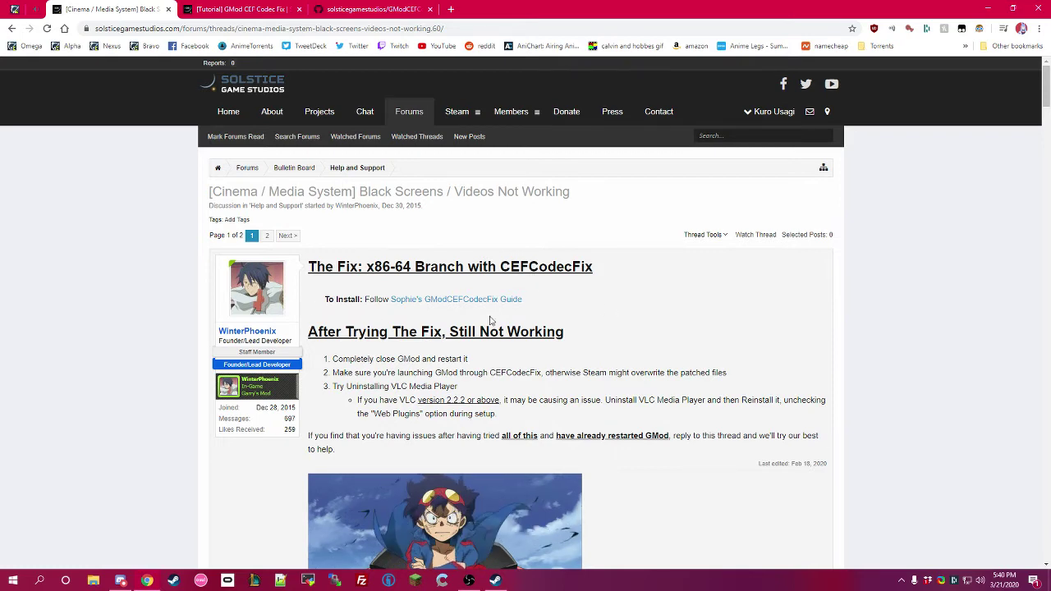
- Review the 'After Trying the Fix' section and follow the link to Sophie's GModCEFCodecFix Guide
scroll(564, 301, "down", 2)
scroll(491, 247, "up", 2)
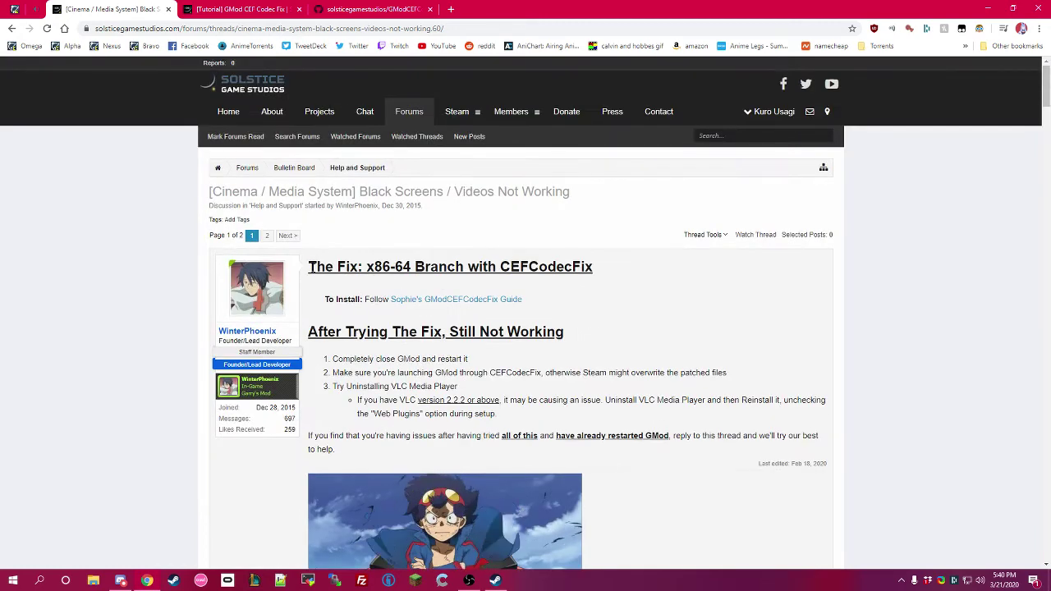
left_click_drag(310, 271, 593, 319)
left_click(352, 345)
left_click_drag(353, 344, 541, 325)
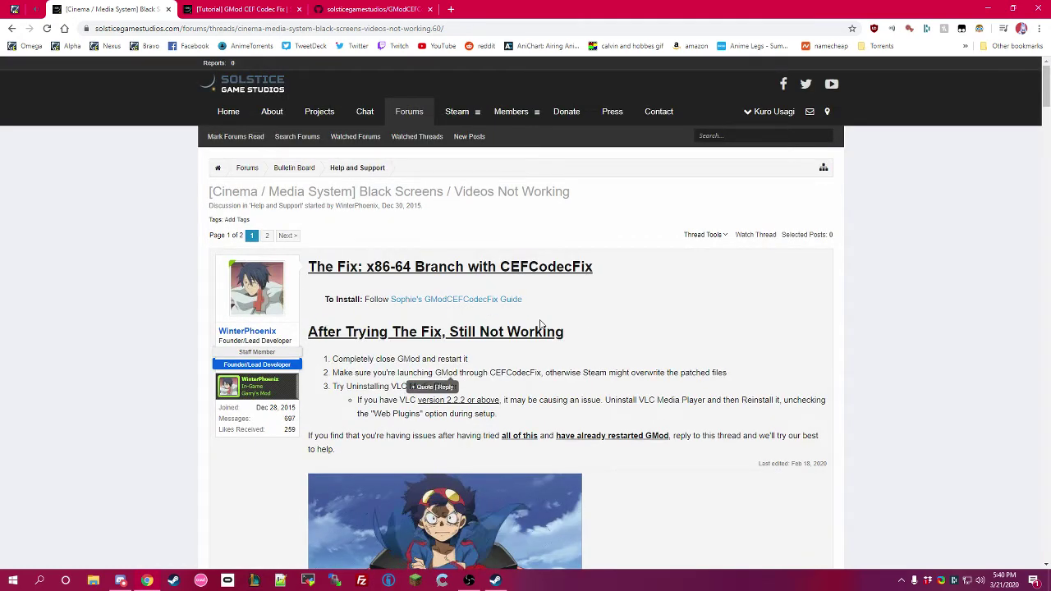
left_click(450, 300)
- Scroll down the tutorial and expand its 'Spoiler: Windows' setup instructions
scroll(490, 357, "down", 1)
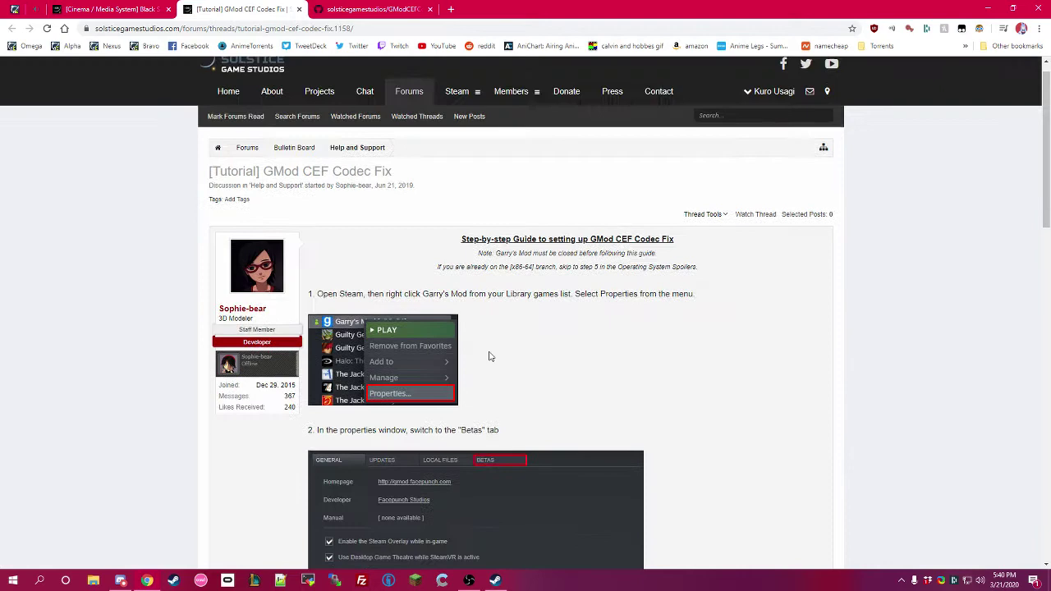
scroll(606, 296, "down", 7)
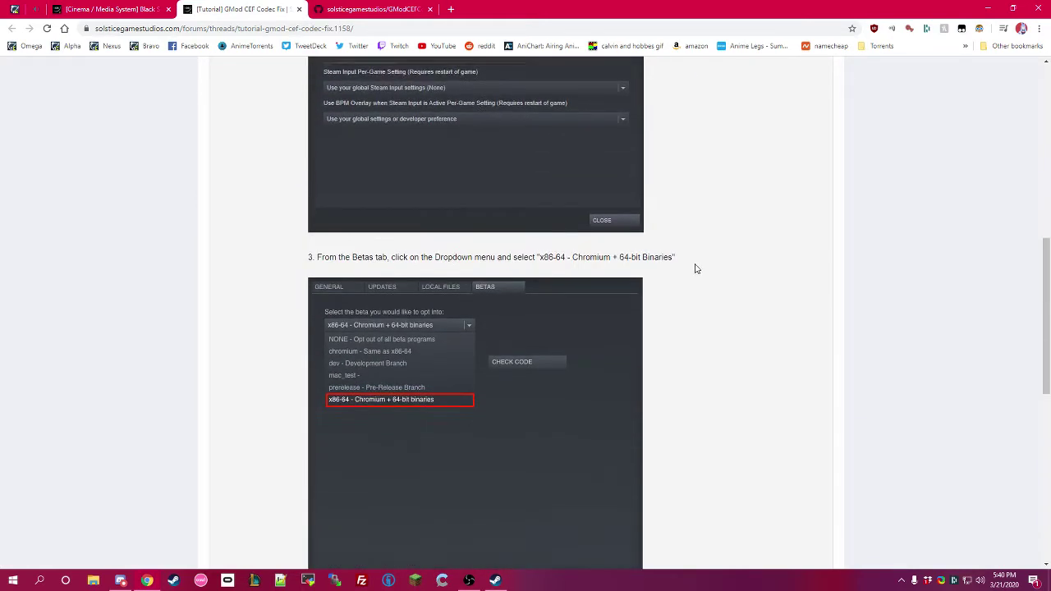
scroll(671, 303, "down", 6)
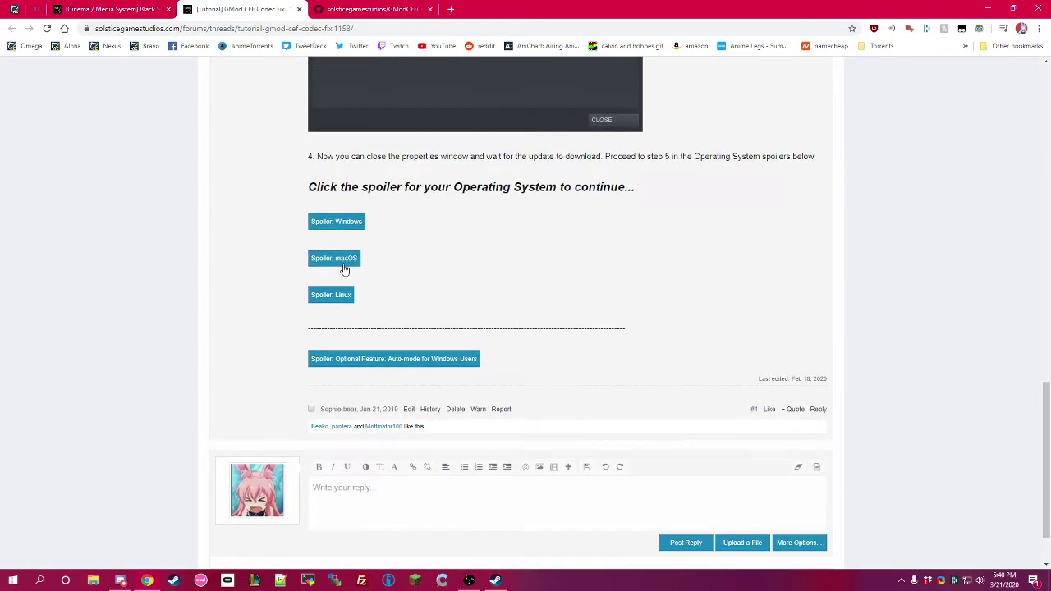
left_click(336, 222)
- Read through the Windows steps, then switch to the GModCEFCodecFix GitHub repository tab
scroll(481, 321, "down", 5)
scroll(550, 371, "up", 8)
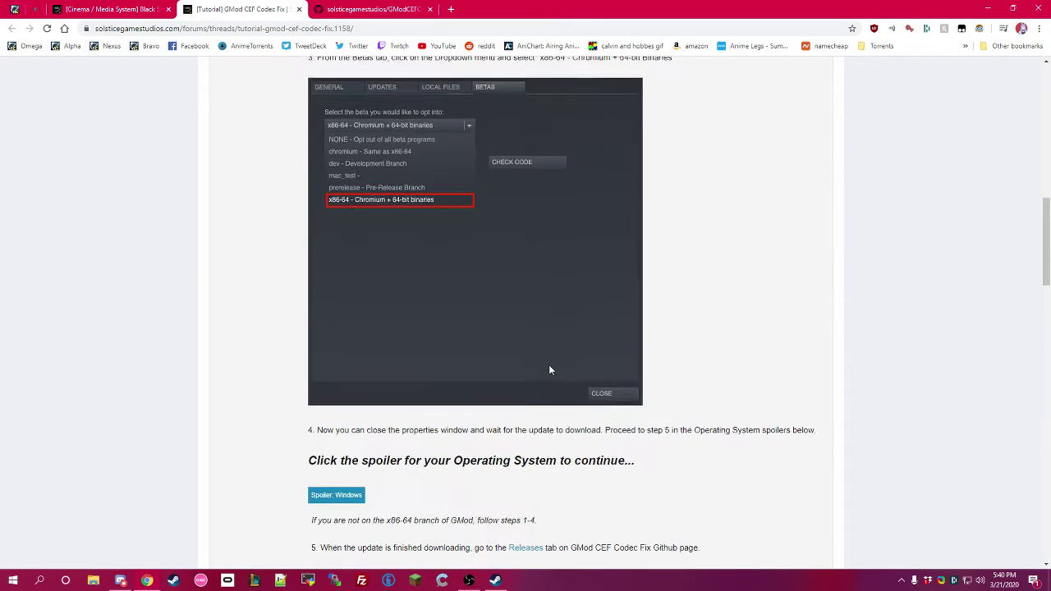
scroll(548, 368, "up", 12)
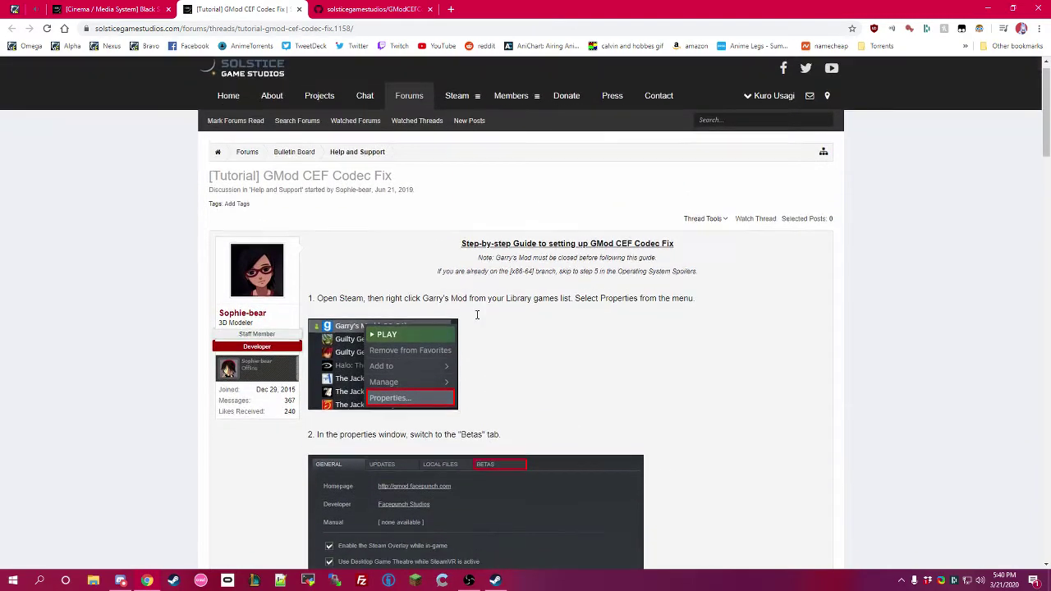
scroll(477, 314, "down", 20)
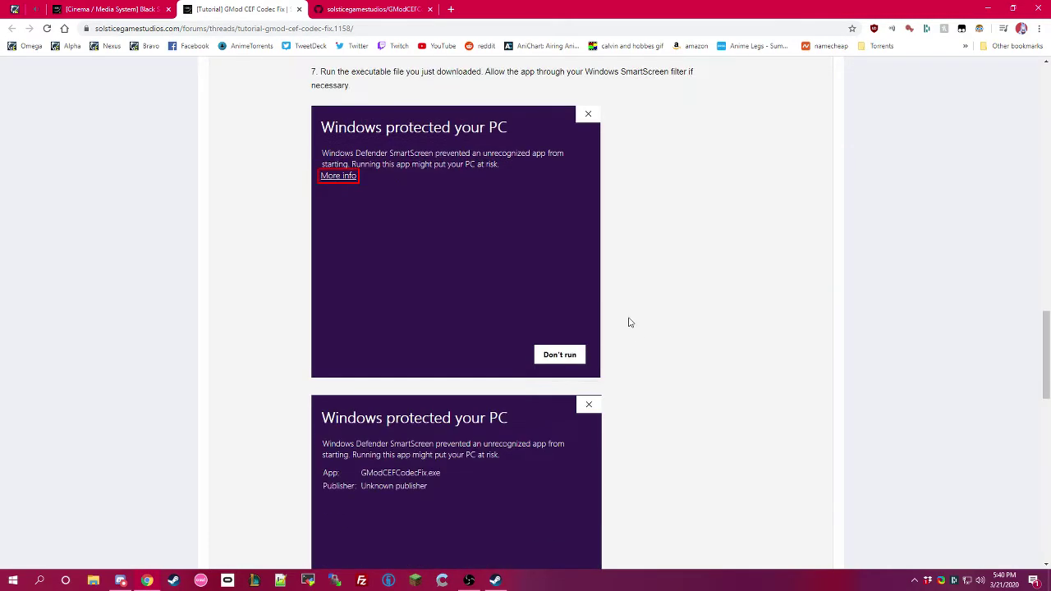
scroll(636, 332, "up", 20)
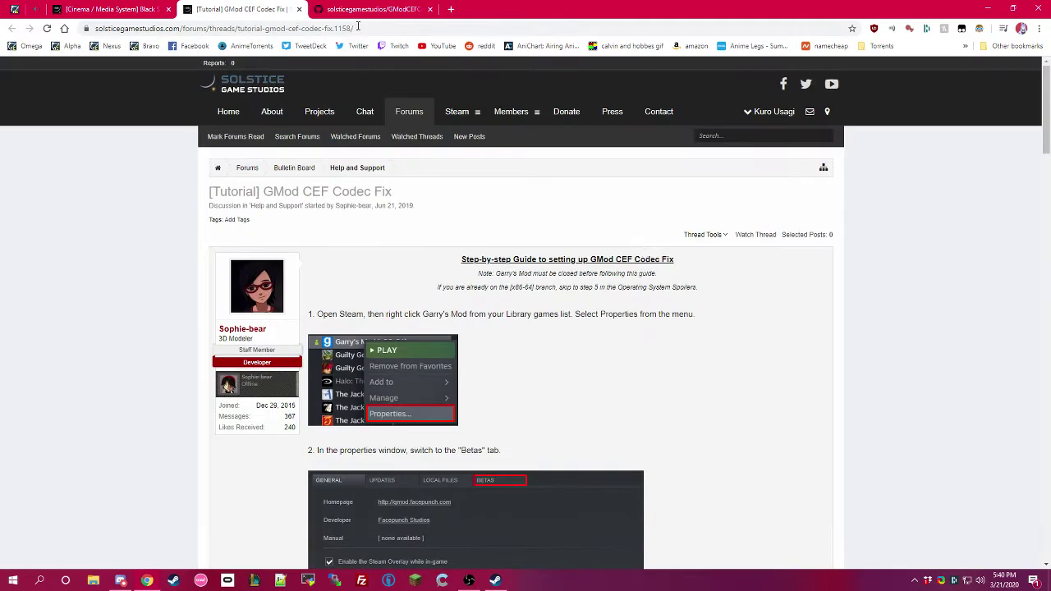
scroll(484, 353, "down", 4)
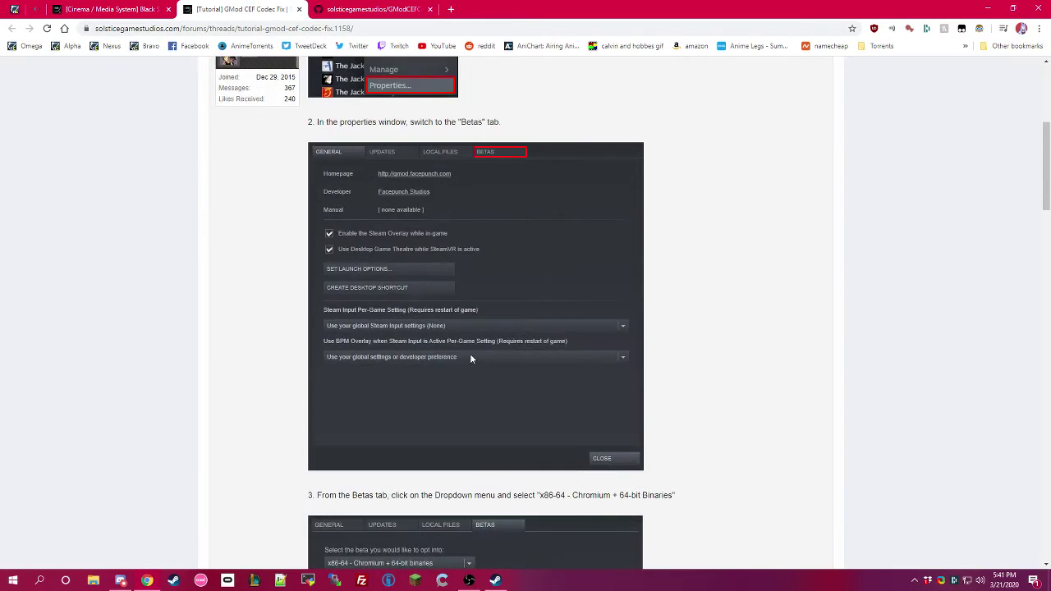
scroll(470, 358, "up", 5)
left_click(374, 9)
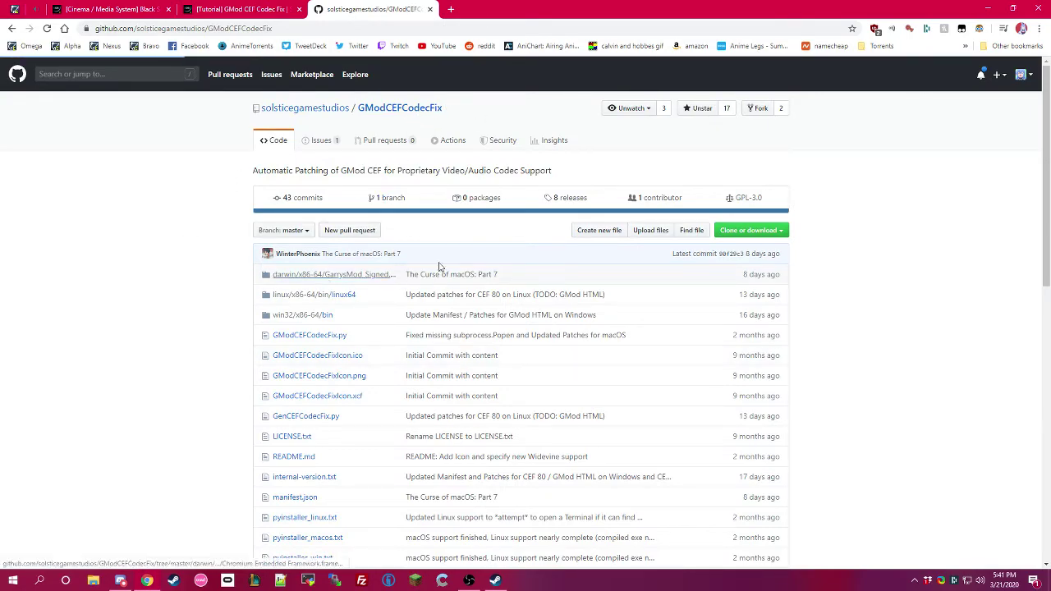
- Download GModCEFCodecFix-Windows.exe (6.1 MB) from the January 8th, 2020 release on the Releases page
scroll(197, 310, "down", 3)
scroll(215, 338, "up", 3)
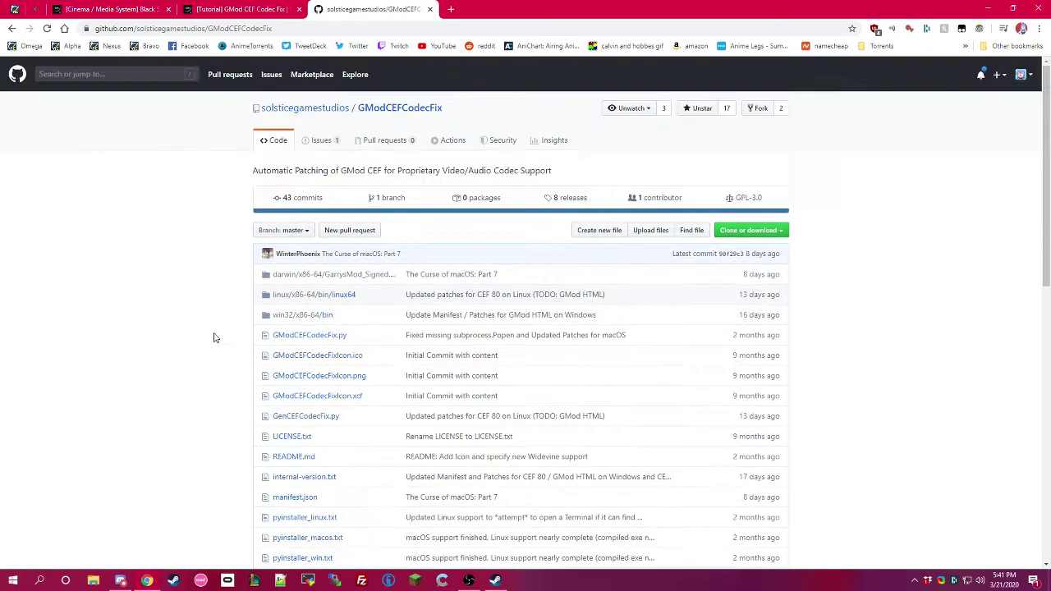
scroll(215, 345, "down", 4)
scroll(230, 365, "up", 4)
left_click(568, 198)
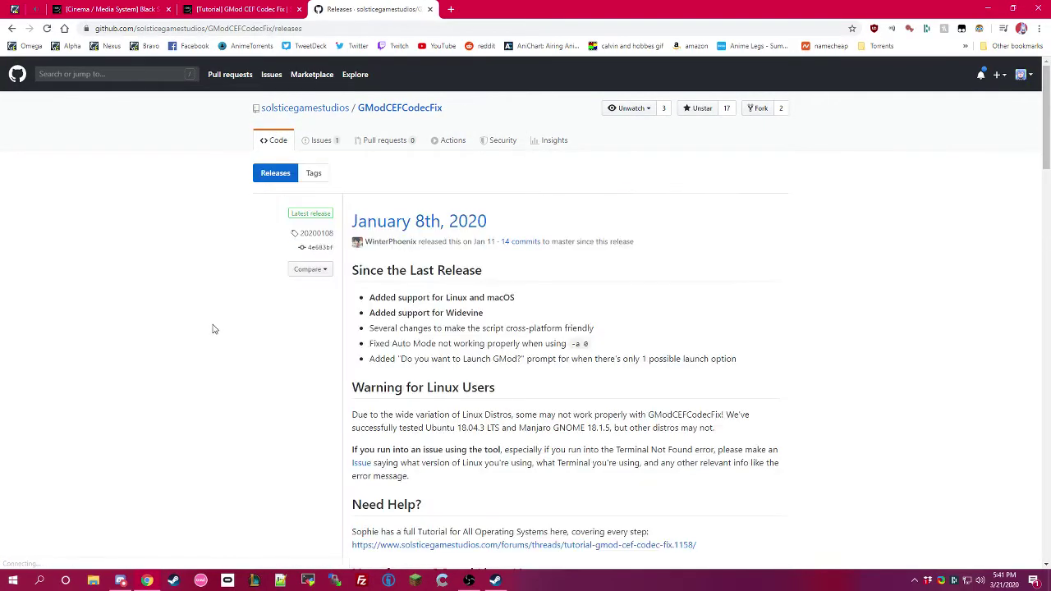
scroll(399, 302, "down", 2)
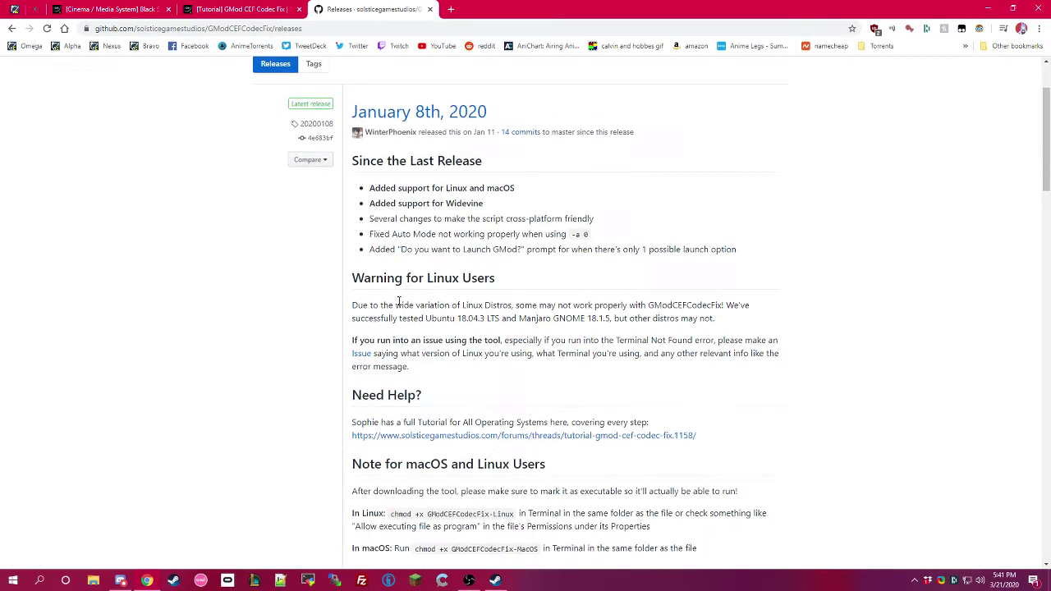
scroll(399, 302, "down", 6)
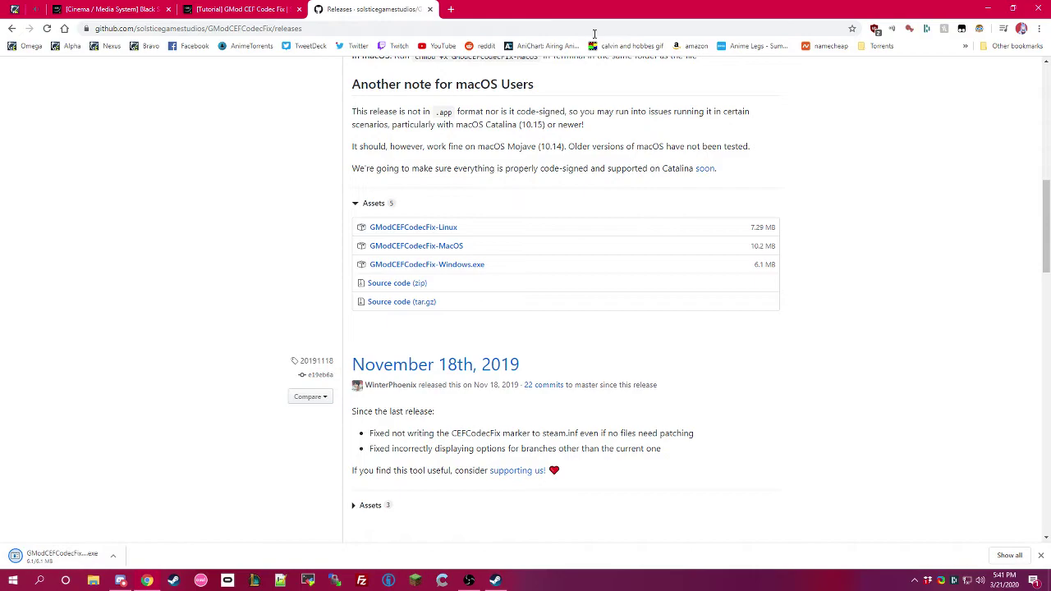
- Opt Garry's Mod into the 'x86-64 - Chromium + 64-bit binaries' beta branch in its Steam properties
double_click(570, 11)
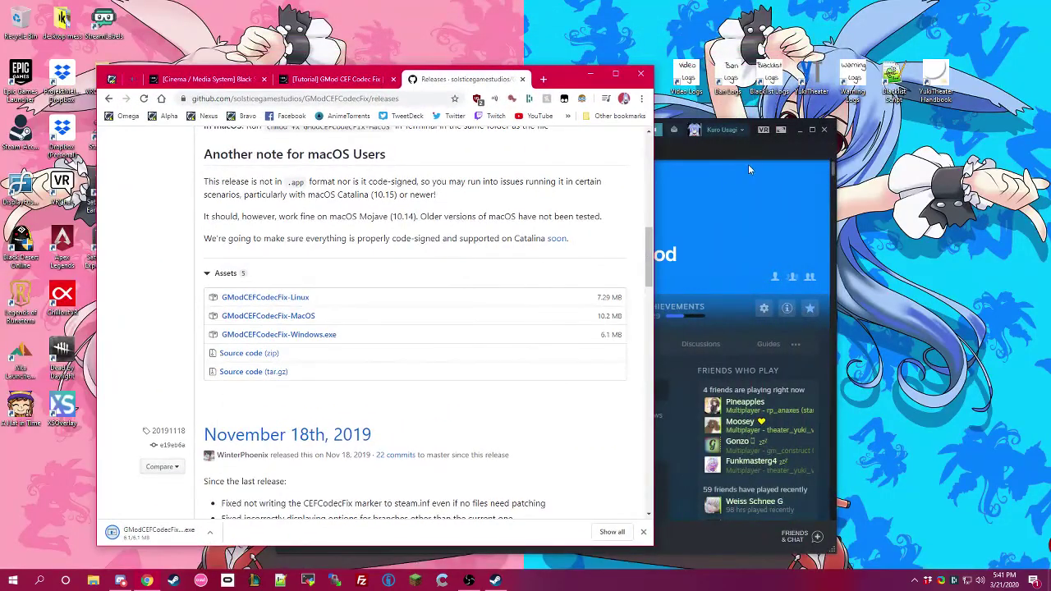
left_click(755, 147)
right_click(338, 282)
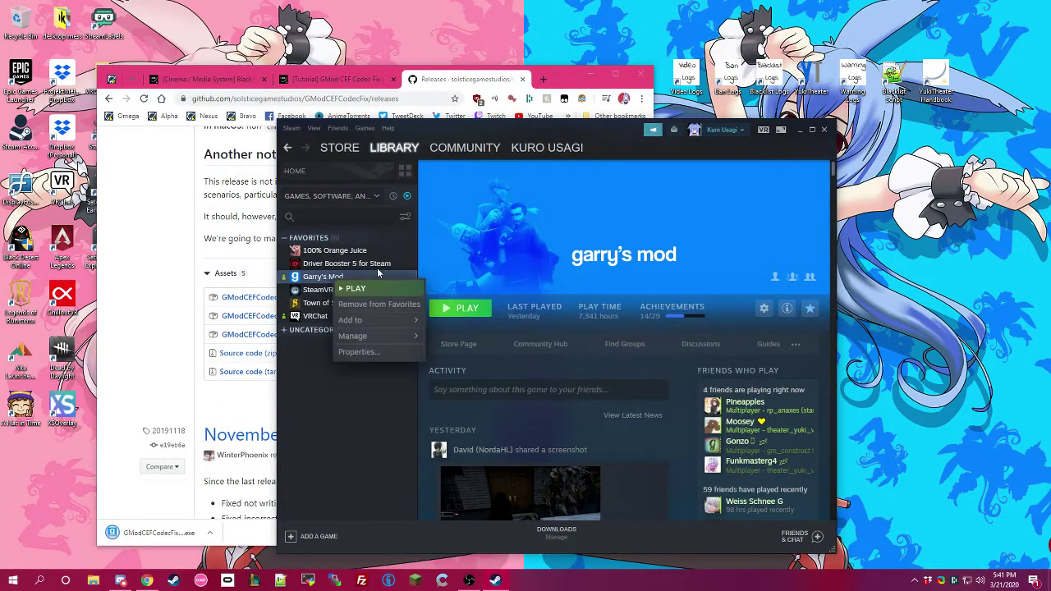
left_click(371, 352)
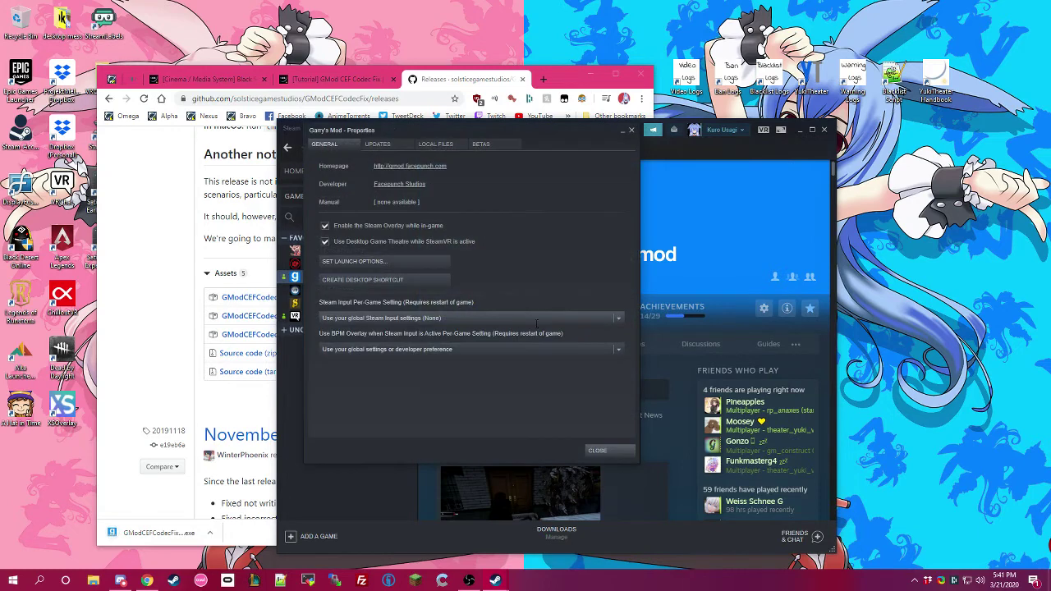
left_click(481, 153)
left_click(408, 184)
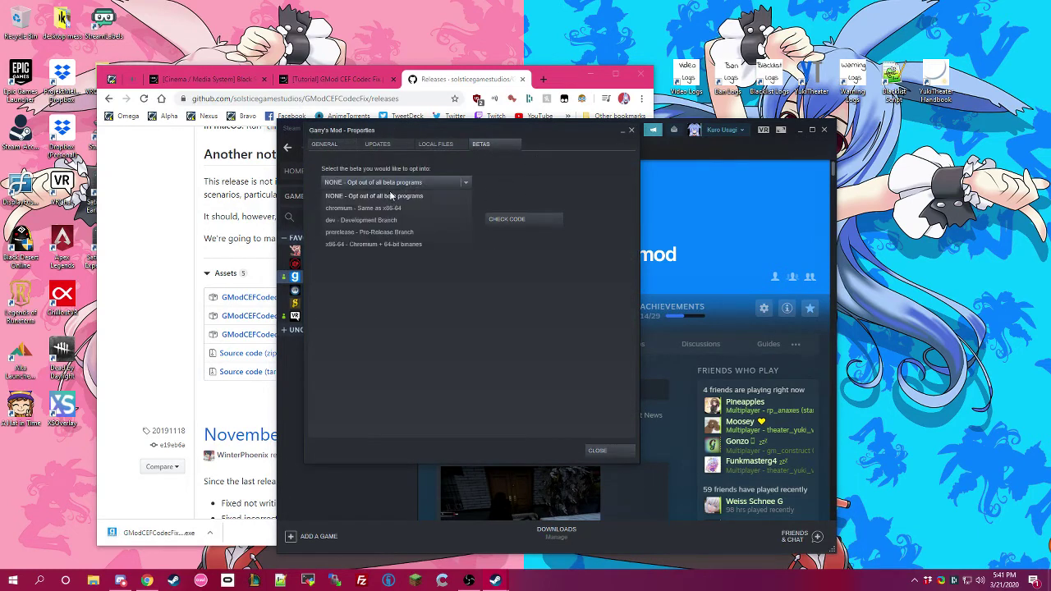
left_click(365, 245)
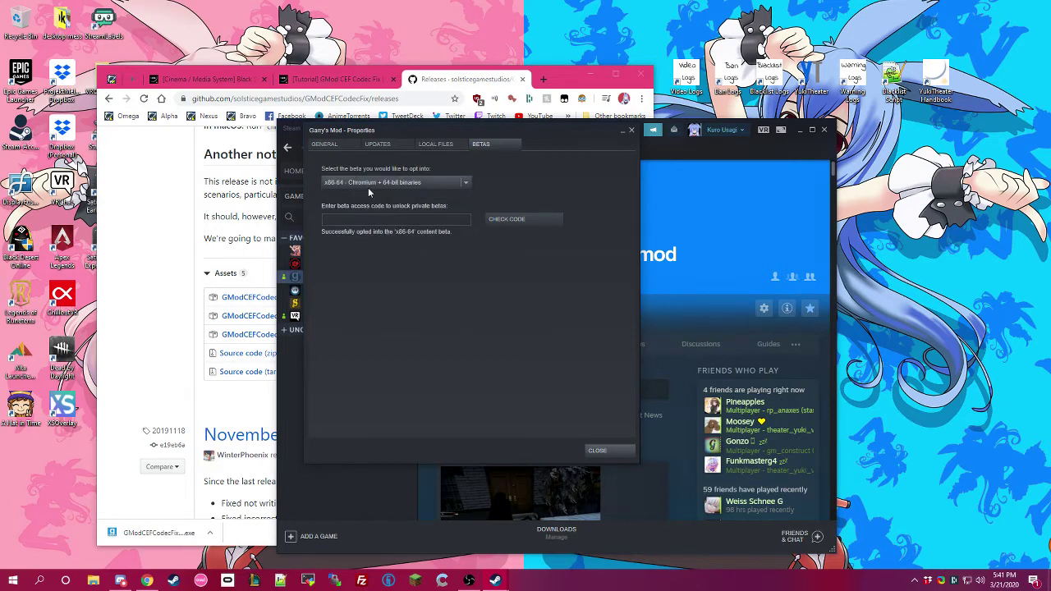
left_click(598, 451)
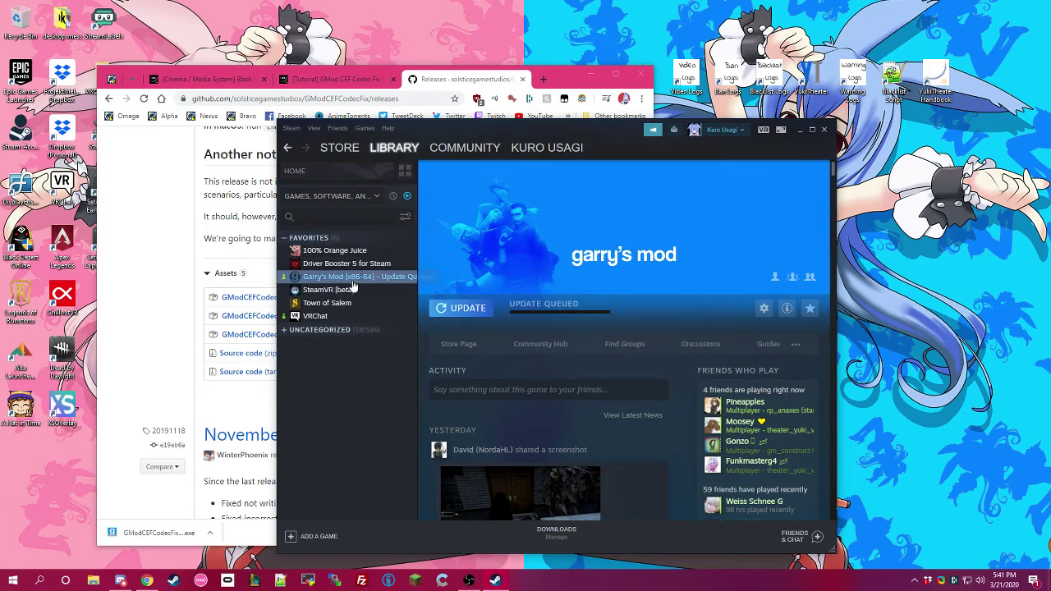
- Check Steam's download queue and drag the downloaded patcher exe from Chrome onto the desktop
left_click(571, 528)
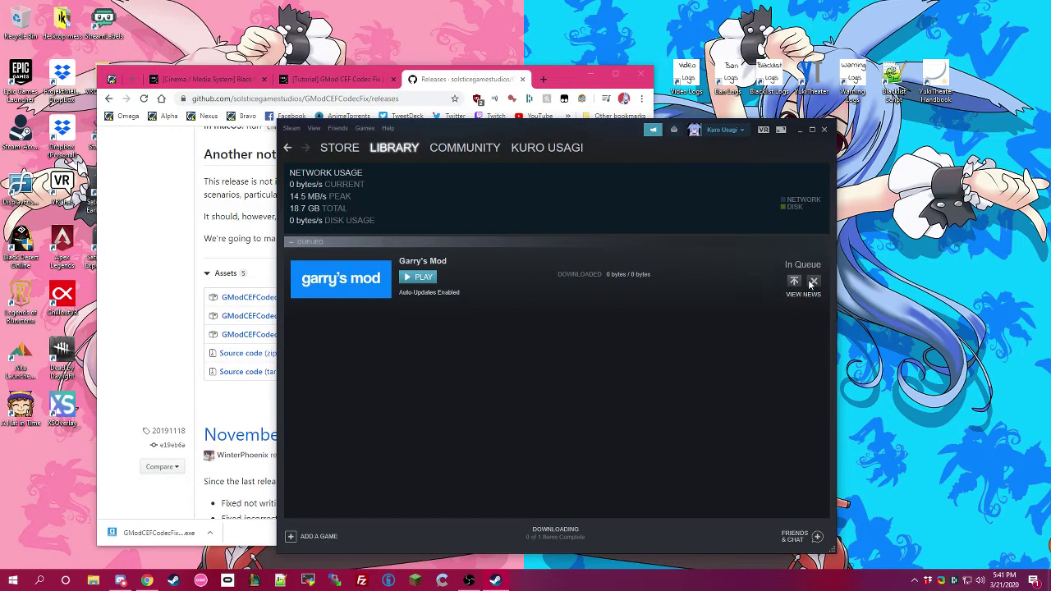
left_click(257, 460)
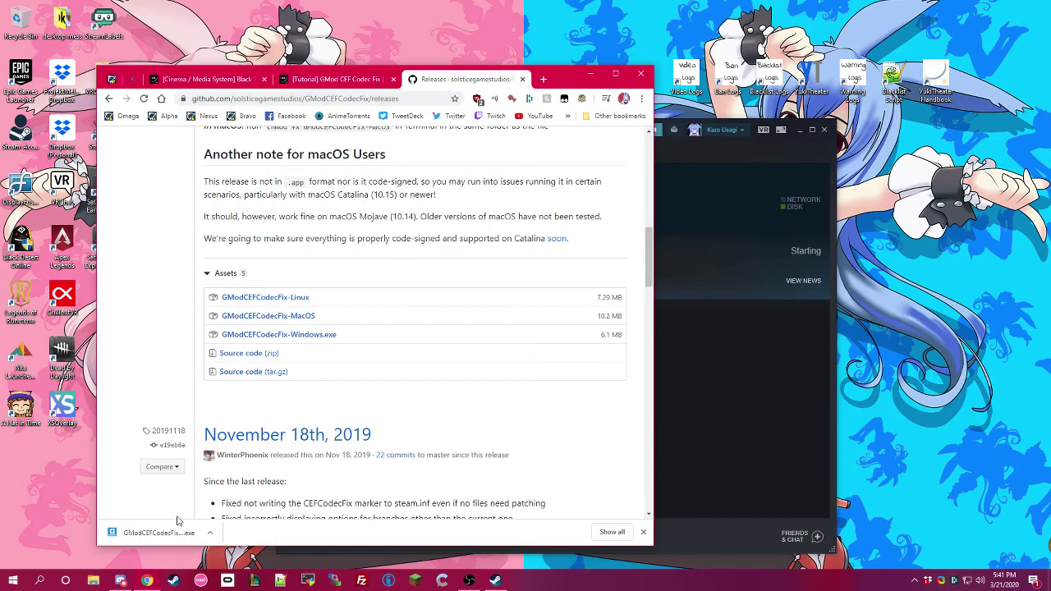
left_click_drag(160, 533, 982, 78)
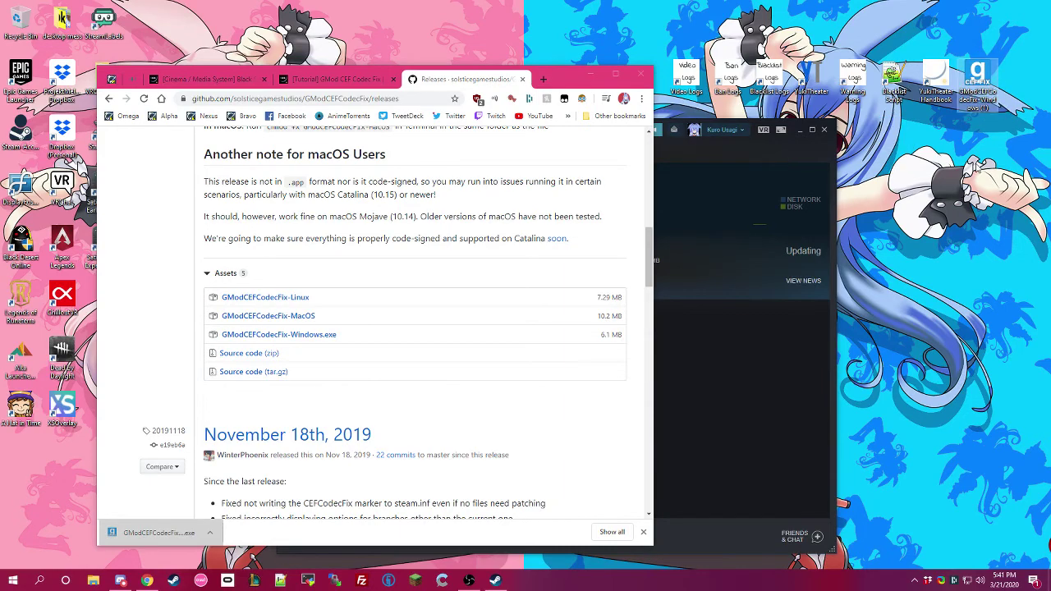
double_click(561, 82)
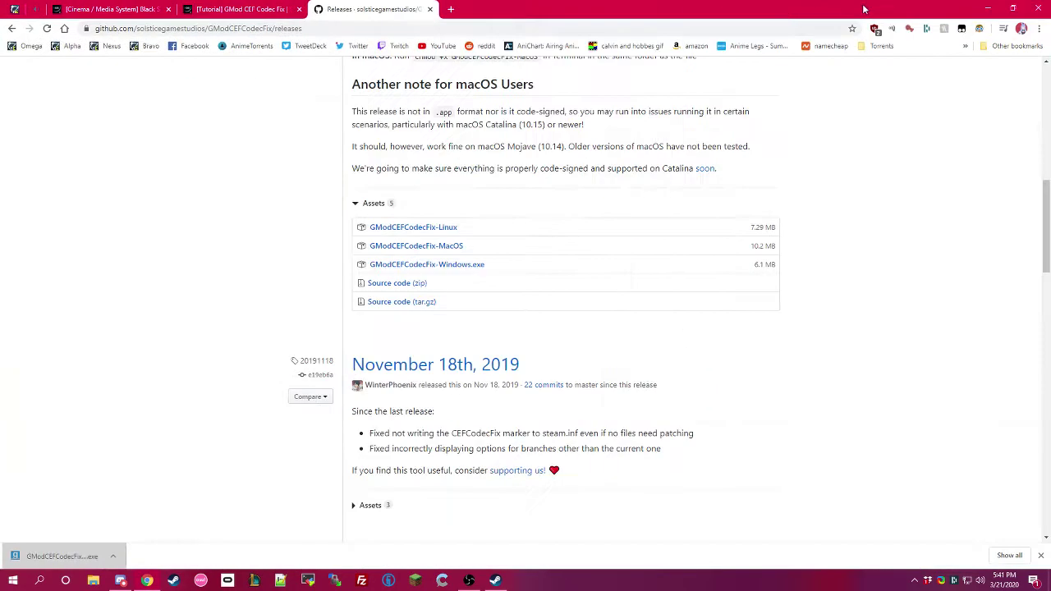
- Minimize Chrome, reposition and widen Steam, and wait for the 163.3 MB Garry's Mod update to finish
left_click(990, 10)
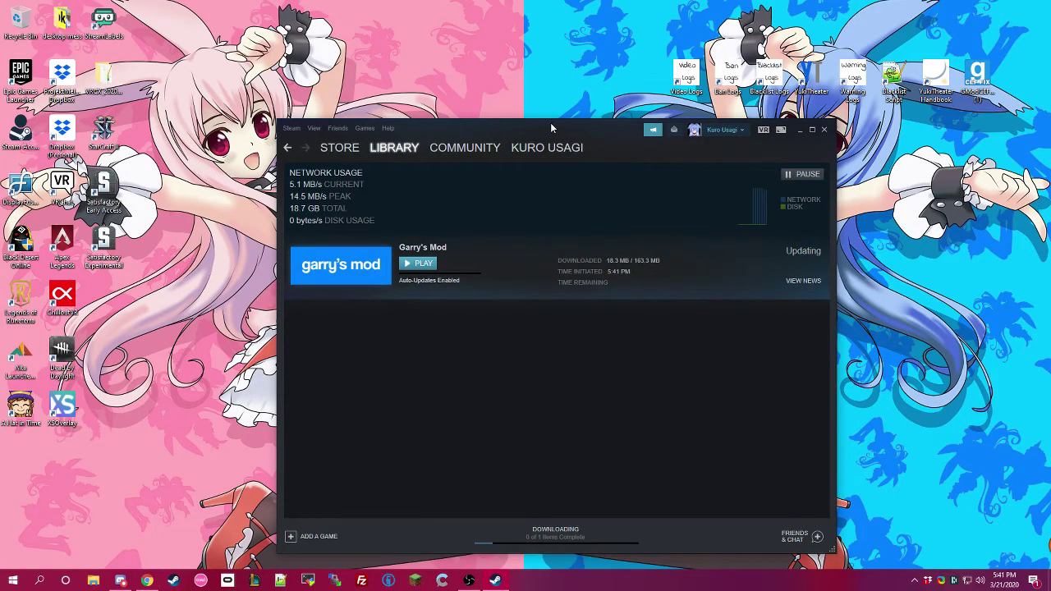
left_click_drag(550, 123, 459, 104)
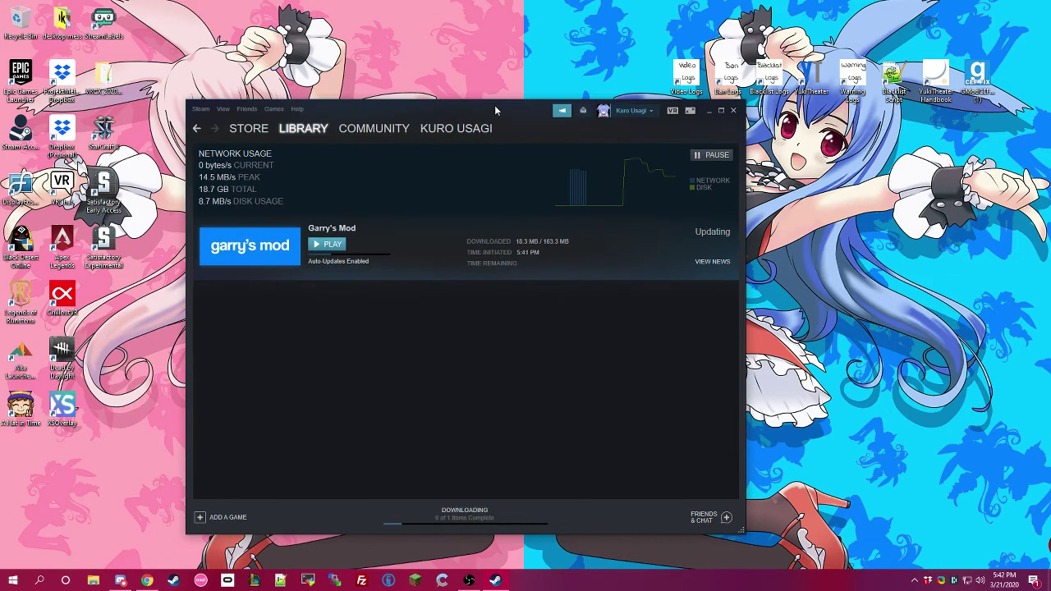
left_click_drag(494, 105, 431, 74)
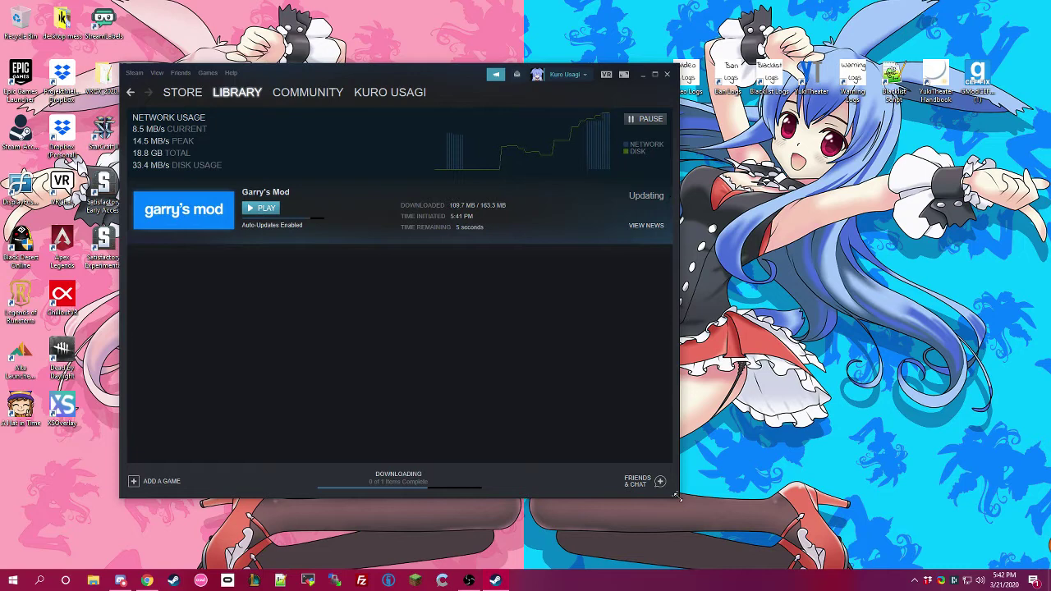
left_click_drag(677, 496, 703, 498)
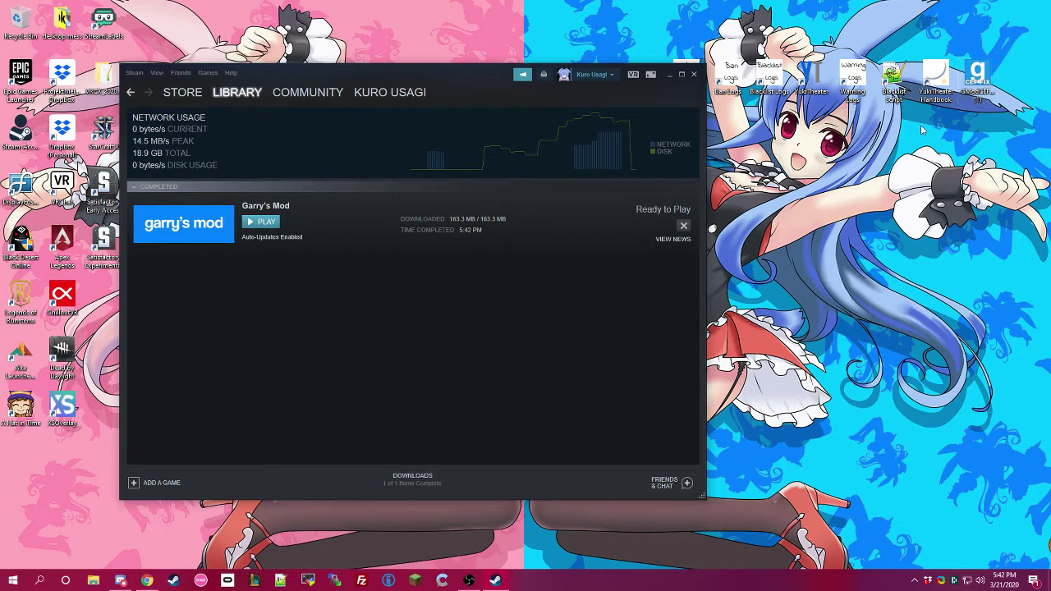
- Clear the finished download, minimize Steam, and launch GModCEFCodecFix-Windows (1).exe, expanding SmartScreen's app details
left_click(684, 212)
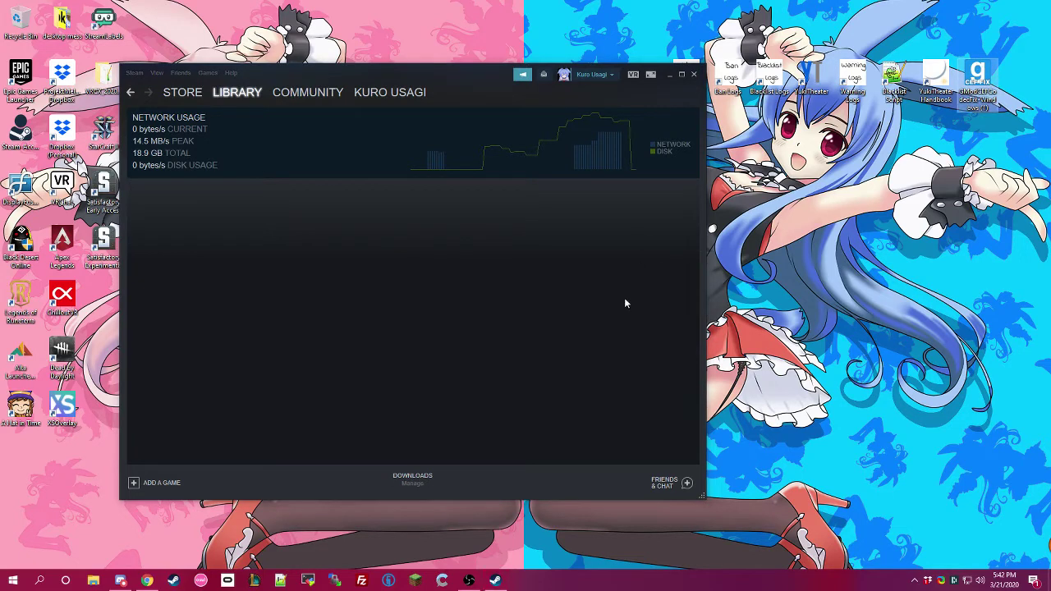
left_click_drag(479, 76, 770, 109)
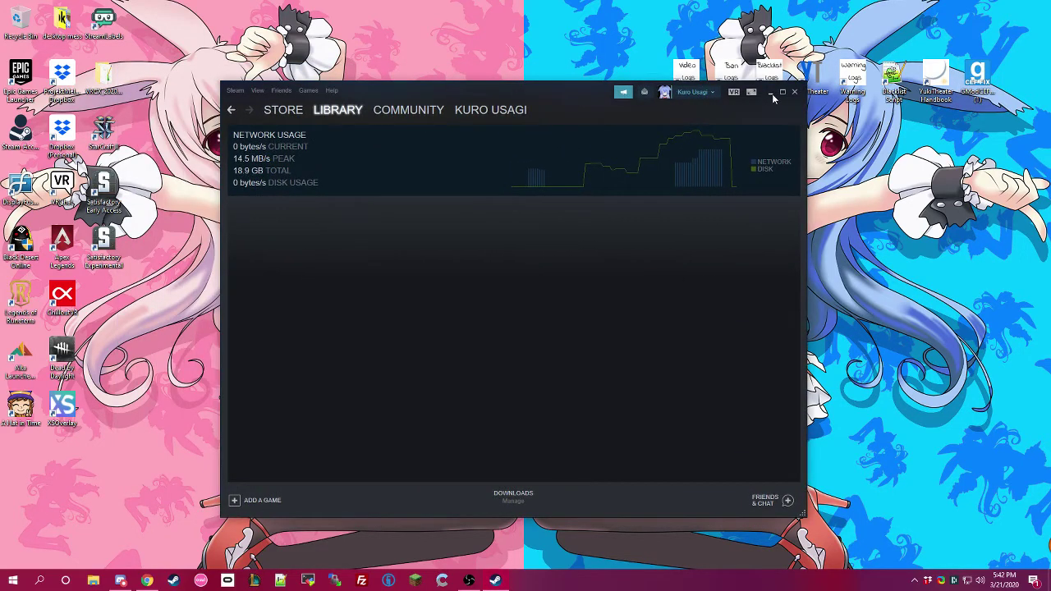
left_click(771, 94)
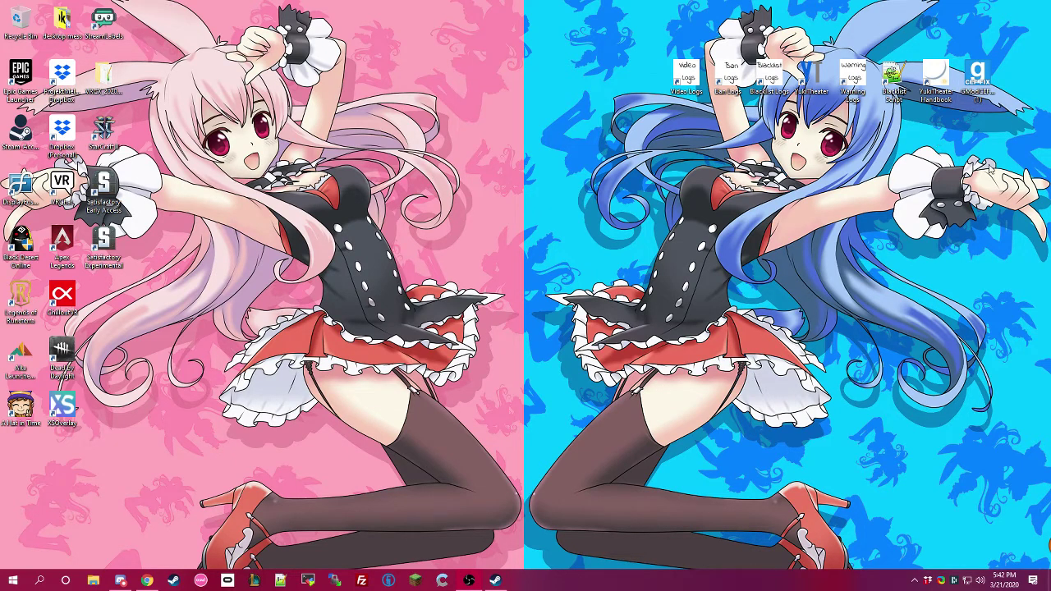
left_click(982, 78)
left_click(410, 210)
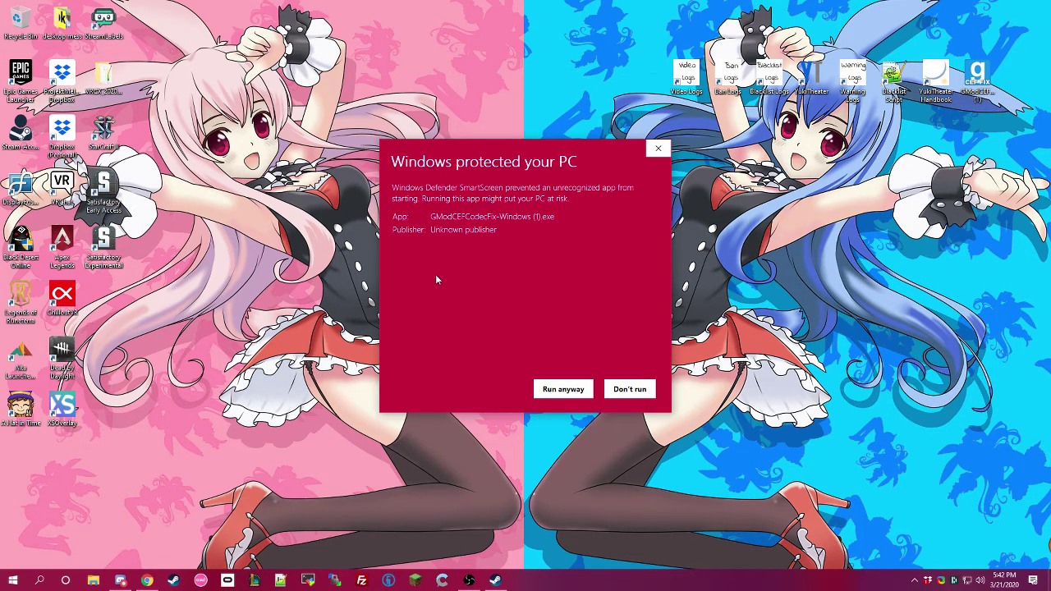
- Run the patcher anyway and let it patch Garry's Mod until 'CEFCodecFix applied successfully' appears
left_click(563, 386)
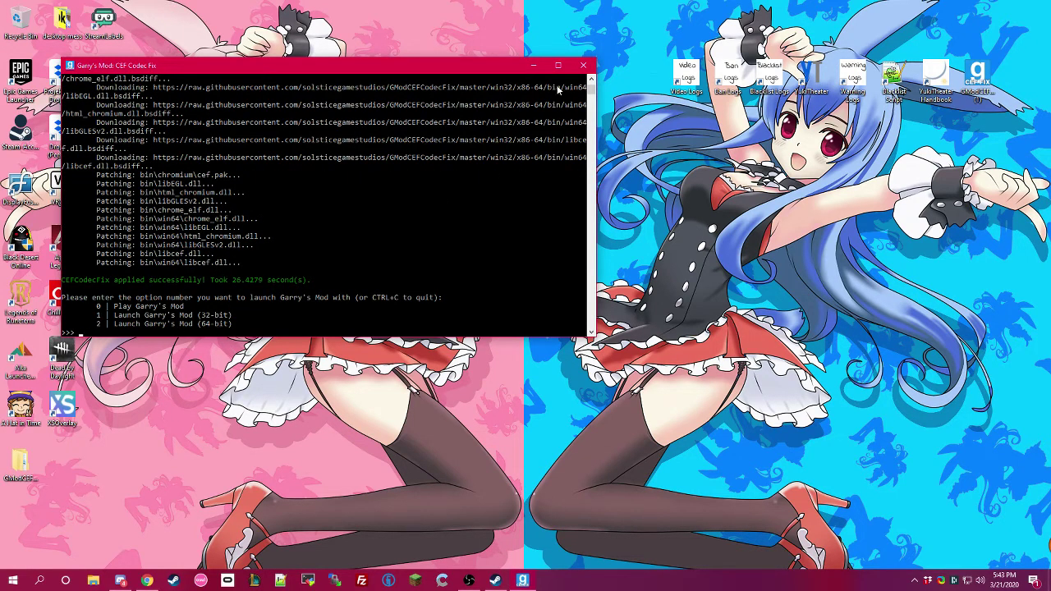
- Close the patcher console, check Garry's Mod's Local Files in Steam properties, then close Steam
left_click(583, 65)
left_click(495, 581)
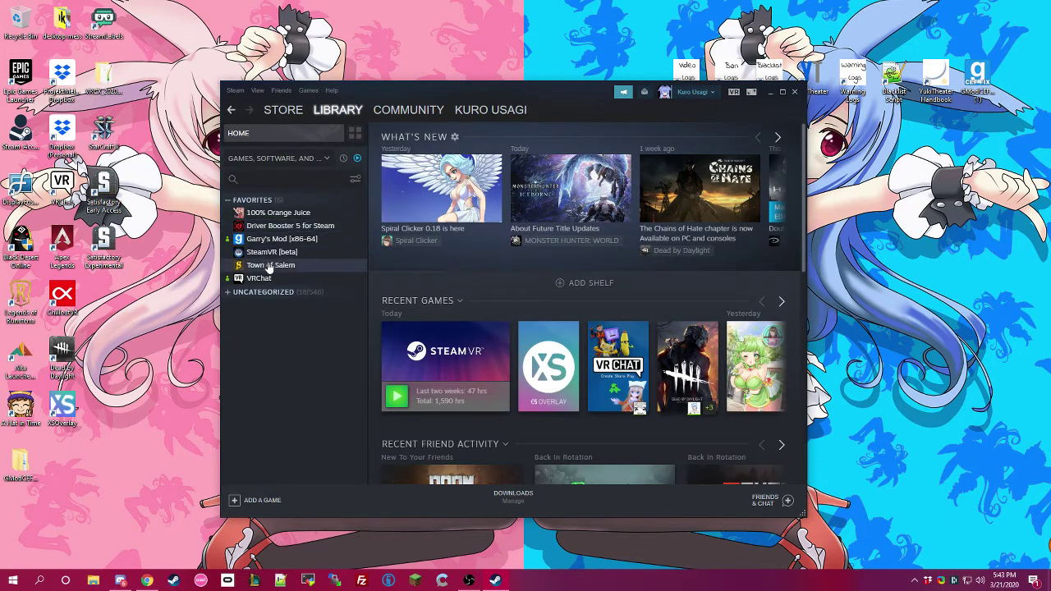
right_click(283, 240)
left_click(308, 314)
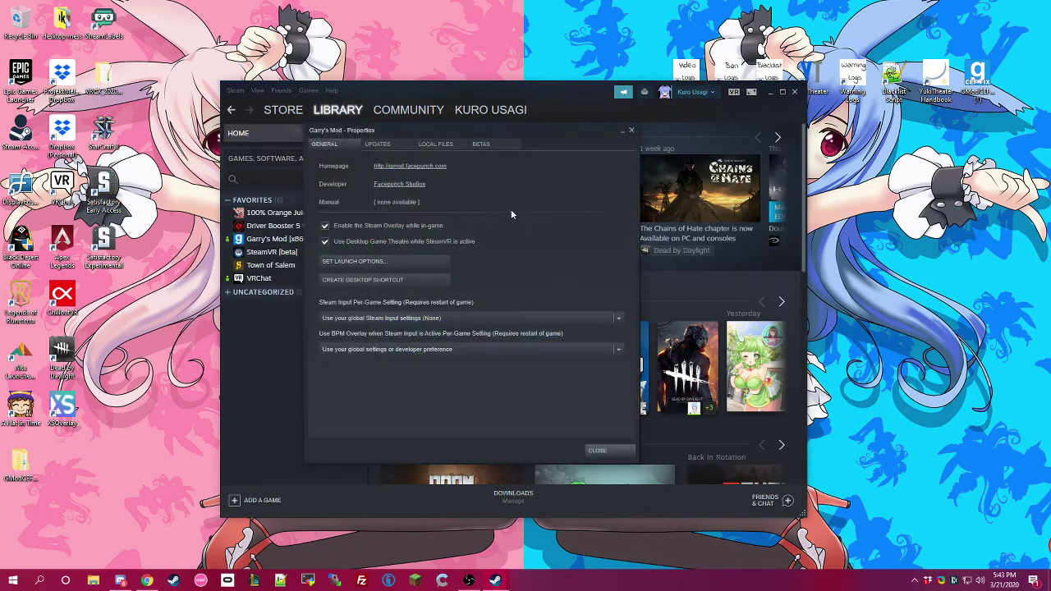
left_click(430, 144)
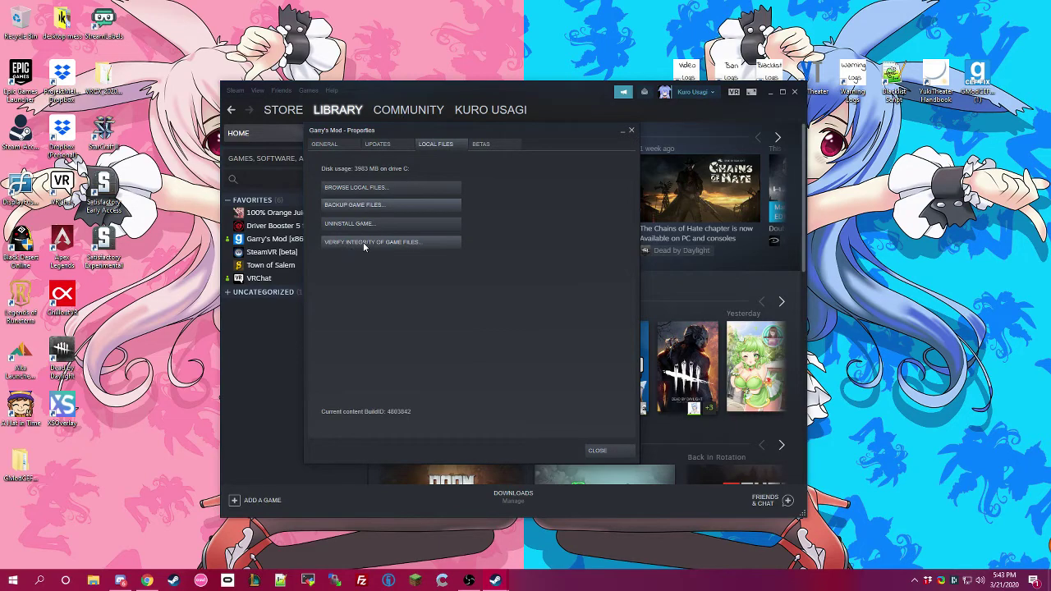
left_click(631, 131)
left_click(795, 92)
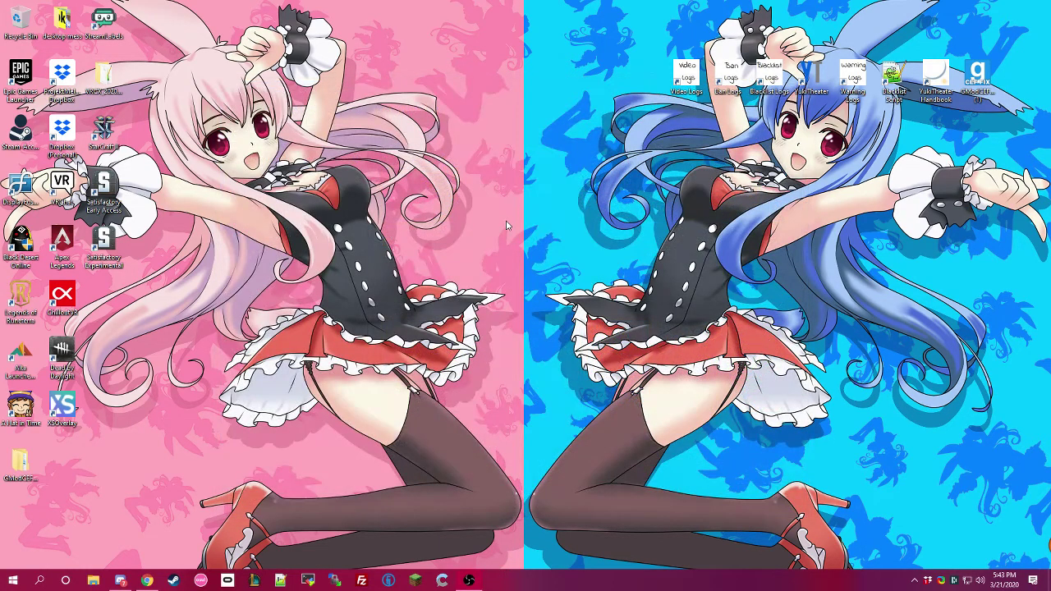
left_click_drag(977, 76, 644, 190)
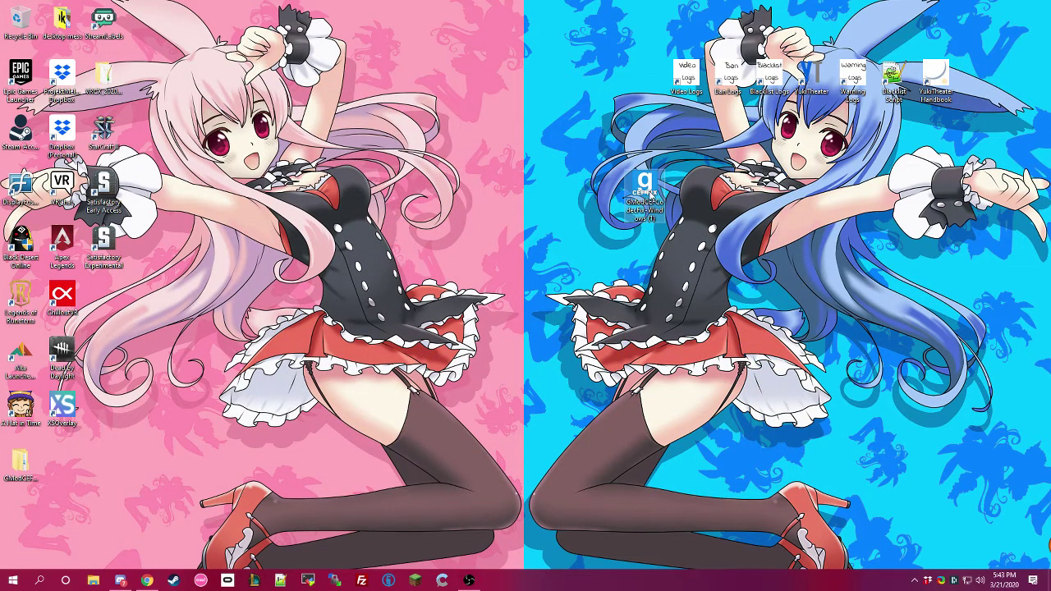
right_click(645, 170)
left_click(682, 215)
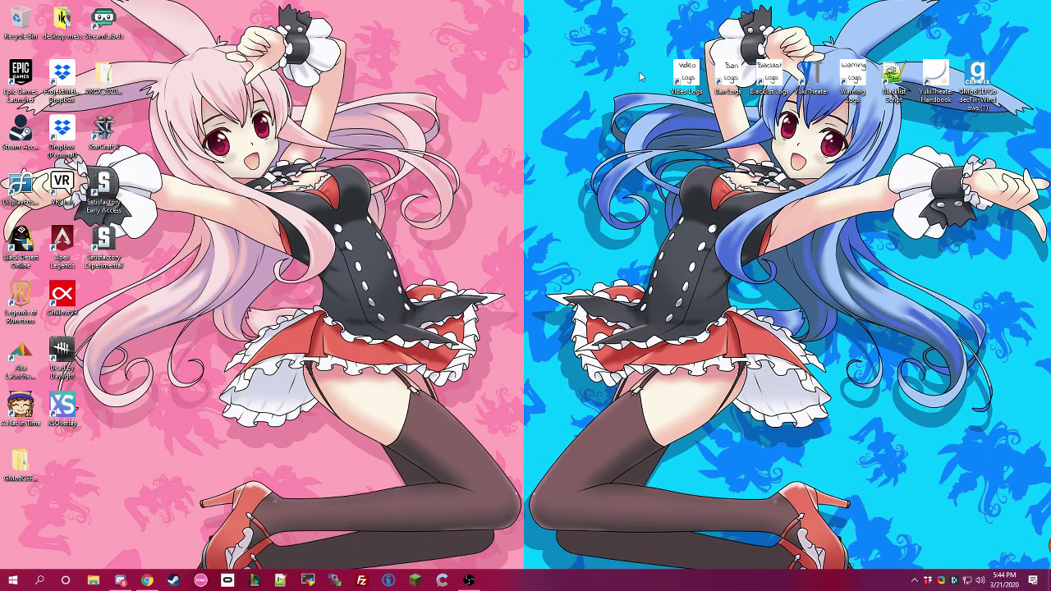
left_click_drag(977, 81, 530, 205)
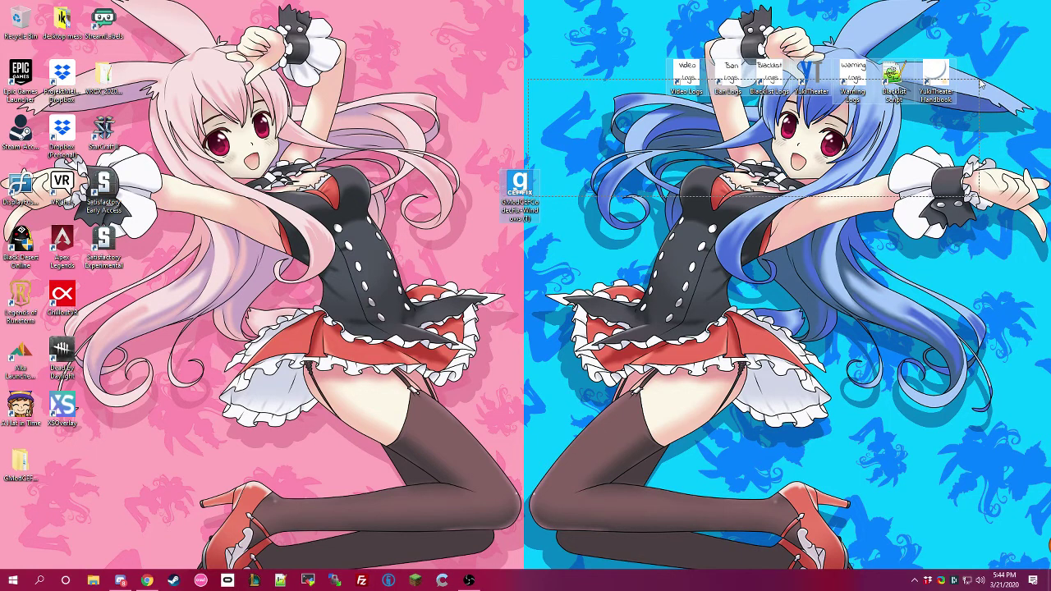